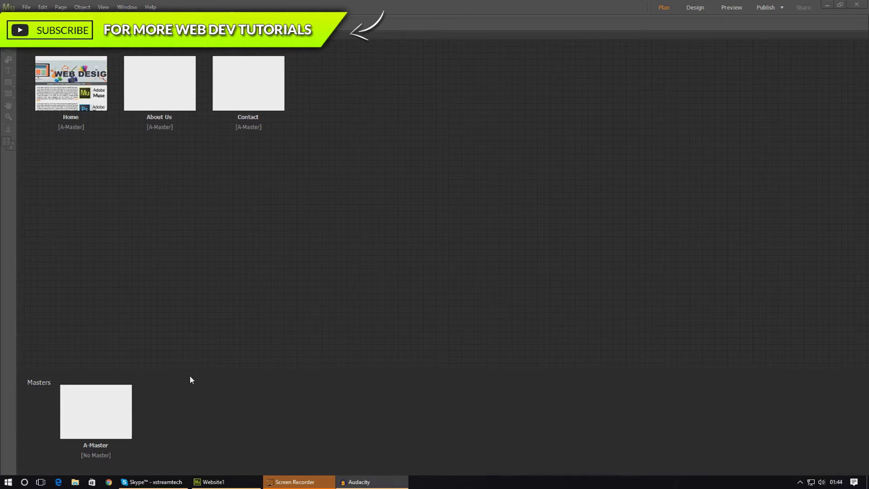
Open the A-Master master page from Plan view into Design view
{"action": "mouse_move", "coordinate": [75, 411]}
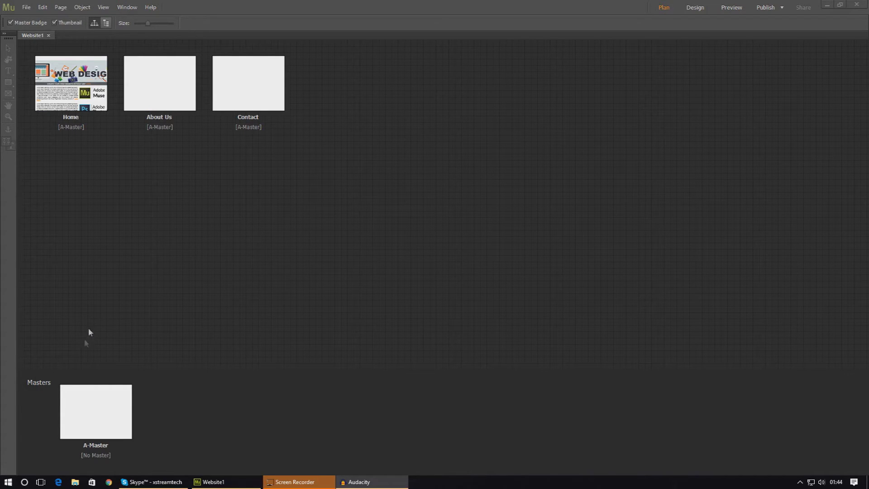
{"action": "double_click", "coordinate": [81, 416]}
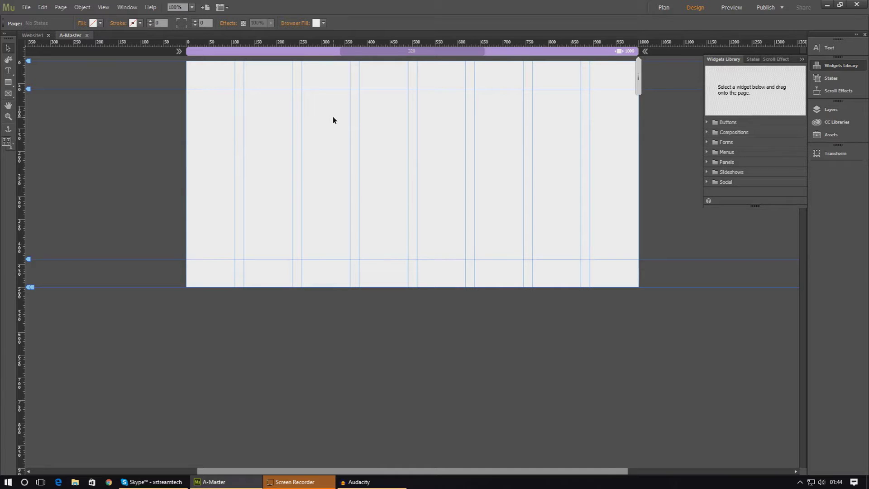
Fit the A-Master page to the window width with Ctrl+0 and close the floating Widgets panel
{"action": "key", "text": "ctrl+0"}
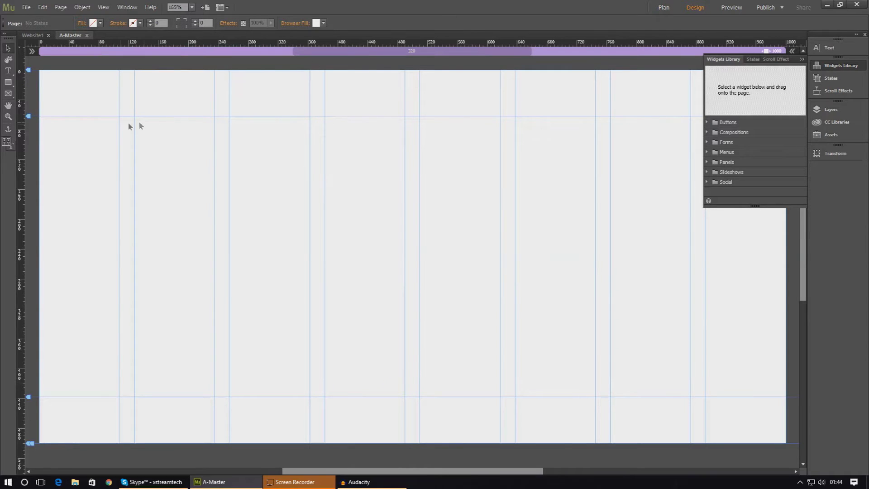
{"action": "left_click", "coordinate": [8, 117]}
{"action": "left_click", "coordinate": [798, 55]}
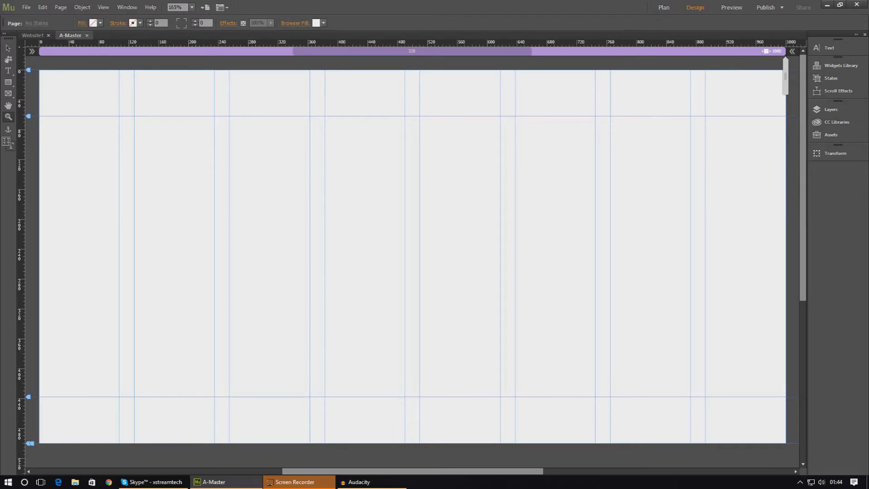
In the Widgets Library Menus folder, compare Horizontal and Vertical, then pick Horizontal
{"action": "left_click", "coordinate": [856, 73]}
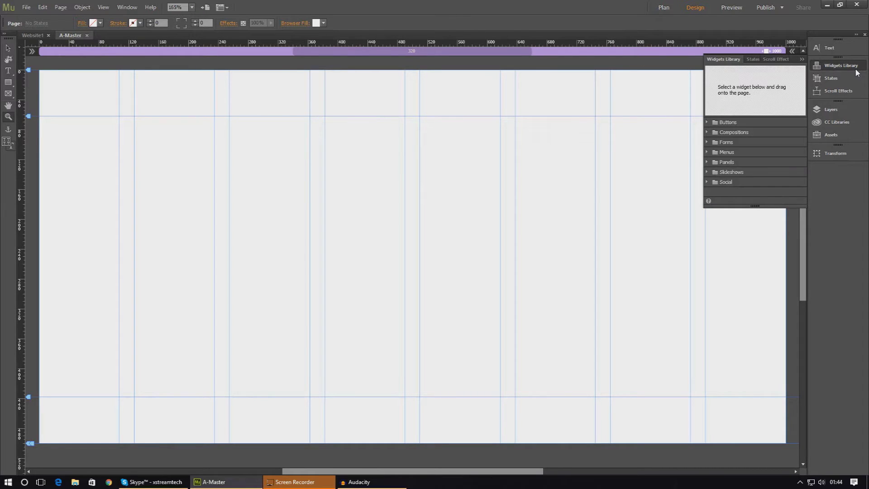
{"action": "left_click", "coordinate": [707, 153]}
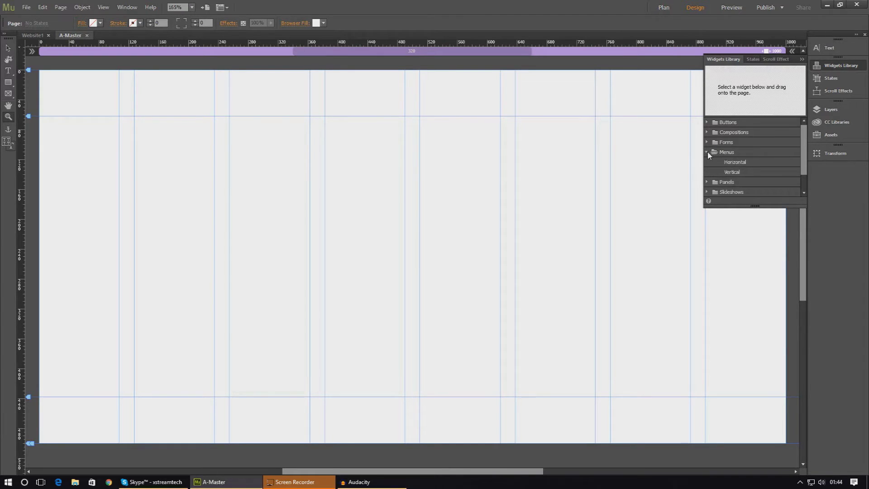
{"action": "left_click", "coordinate": [730, 166]}
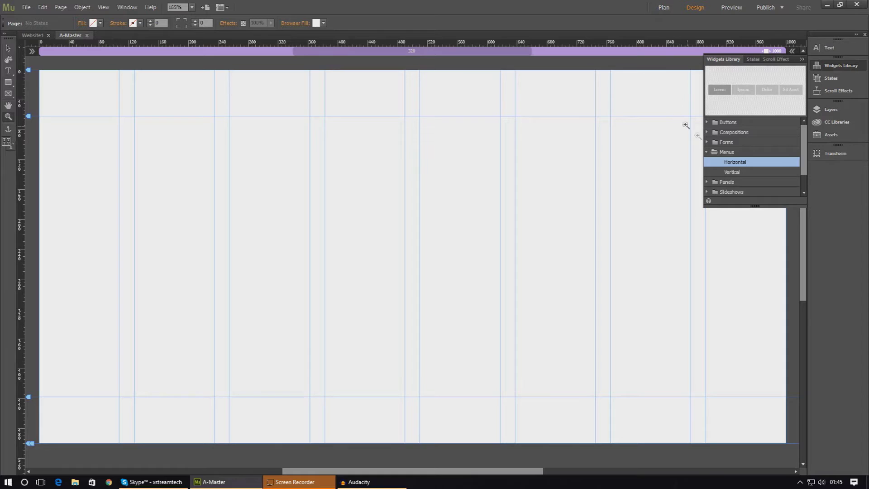
{"action": "left_click", "coordinate": [738, 170]}
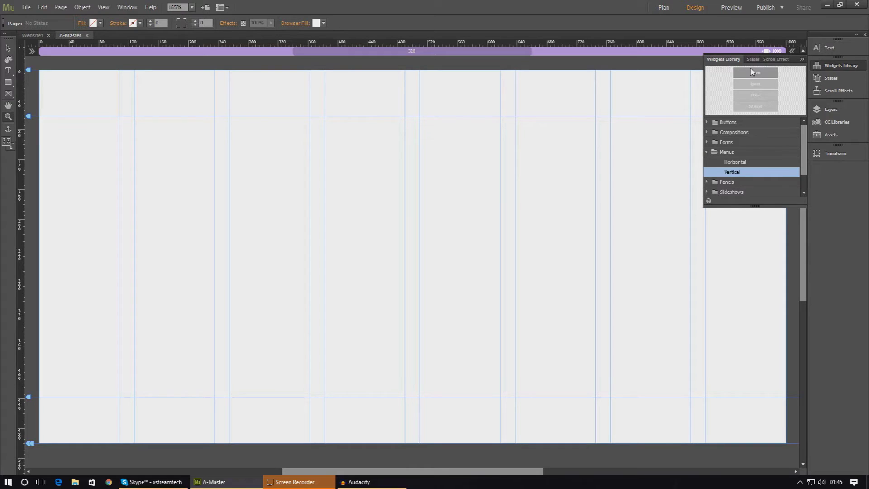
{"action": "left_click", "coordinate": [729, 164]}
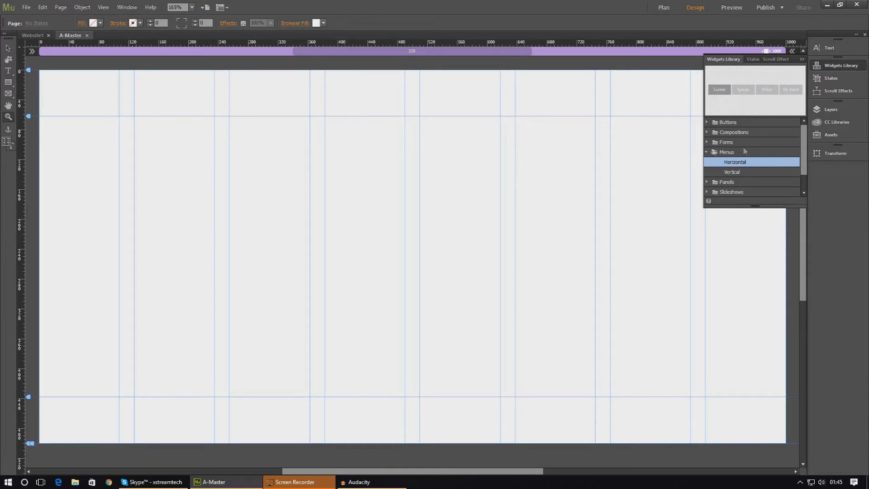
Place the Horizontal menu across the page header, keeping Menu Type as Top-Level Pages
{"action": "left_click_drag", "start_coordinate": [748, 165], "coordinate": [374, 84]}
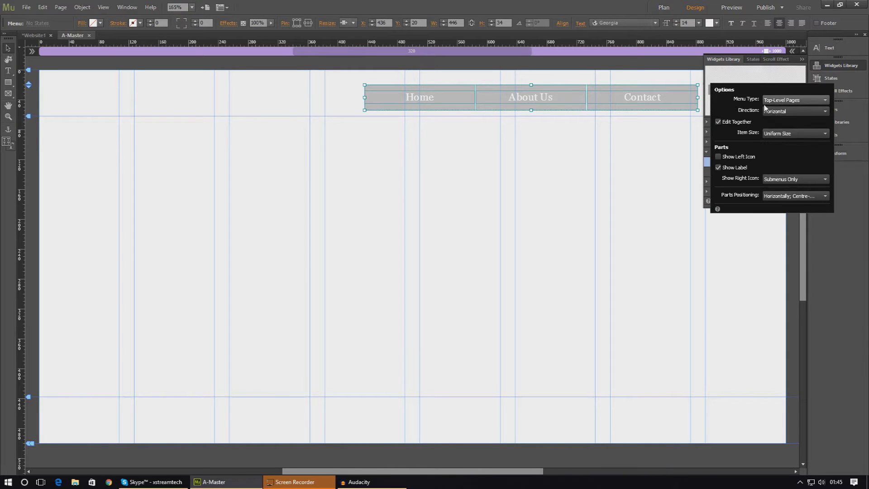
{"action": "left_click", "coordinate": [779, 104]}
{"action": "left_click", "coordinate": [778, 104]}
{"action": "left_click", "coordinate": [778, 104]}
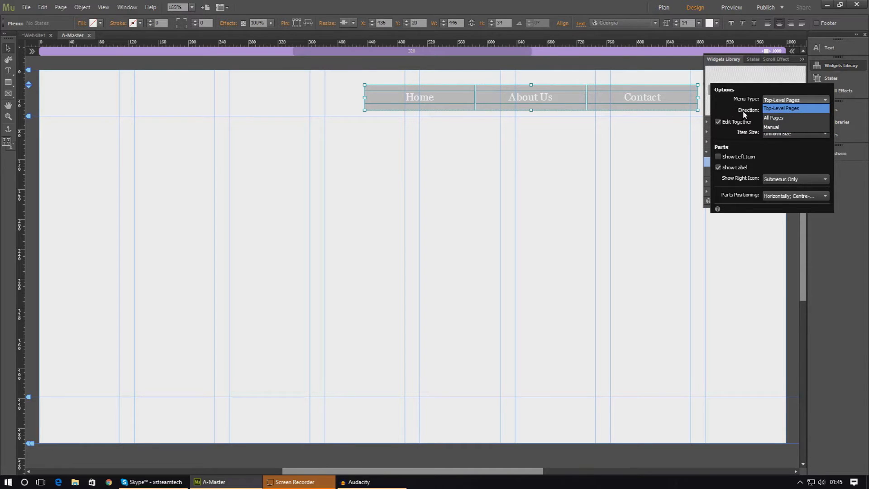
{"action": "left_click", "coordinate": [768, 113]}
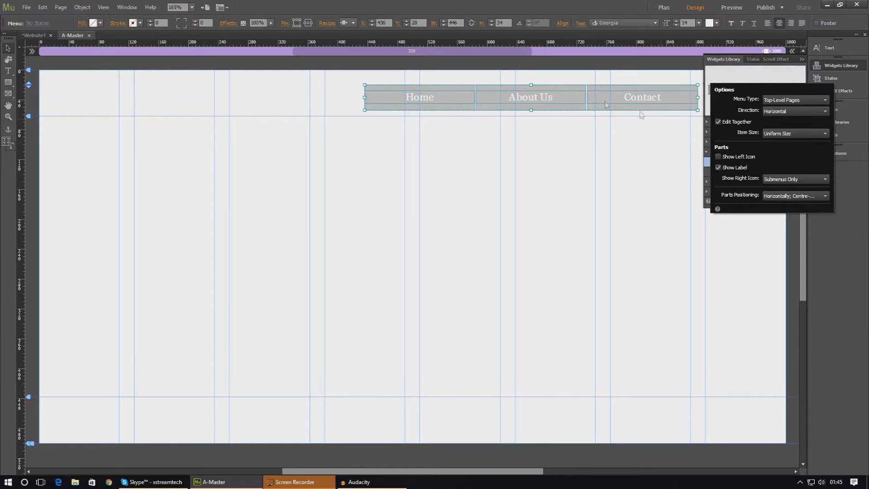
{"action": "left_click", "coordinate": [777, 134]}
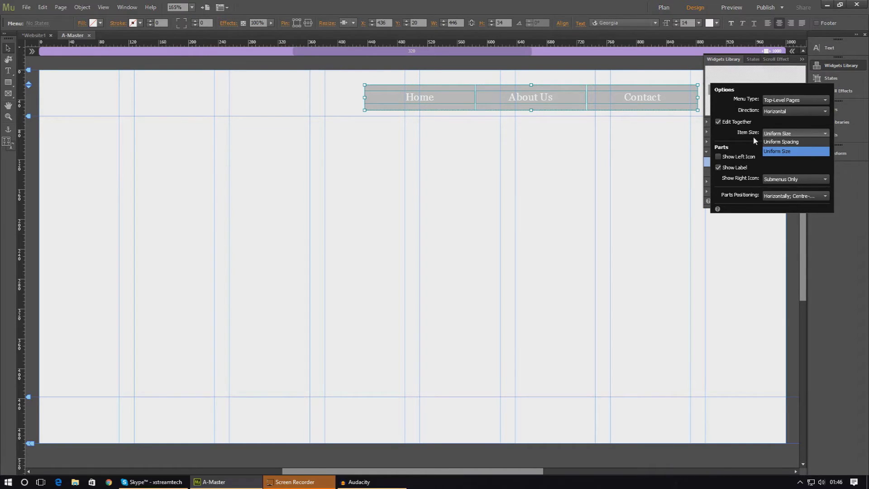
Set the menu's Item Size to Uniform Spacing and widen the menu to 286 px
{"action": "left_click", "coordinate": [785, 143]}
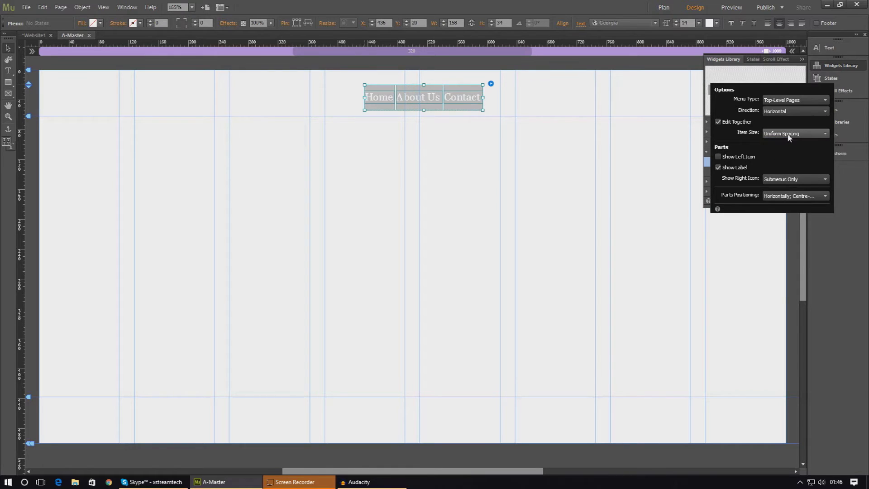
{"action": "left_click", "coordinate": [789, 134]}
{"action": "left_click", "coordinate": [789, 134]}
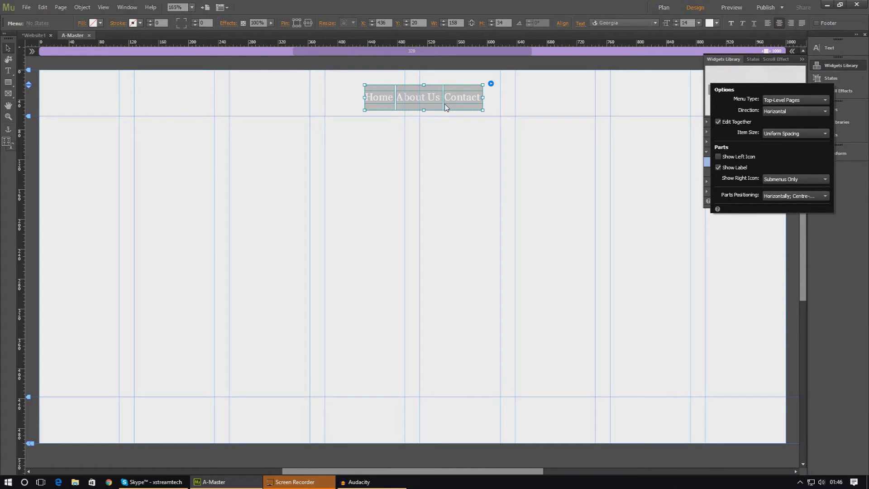
{"action": "left_click", "coordinate": [778, 134]}
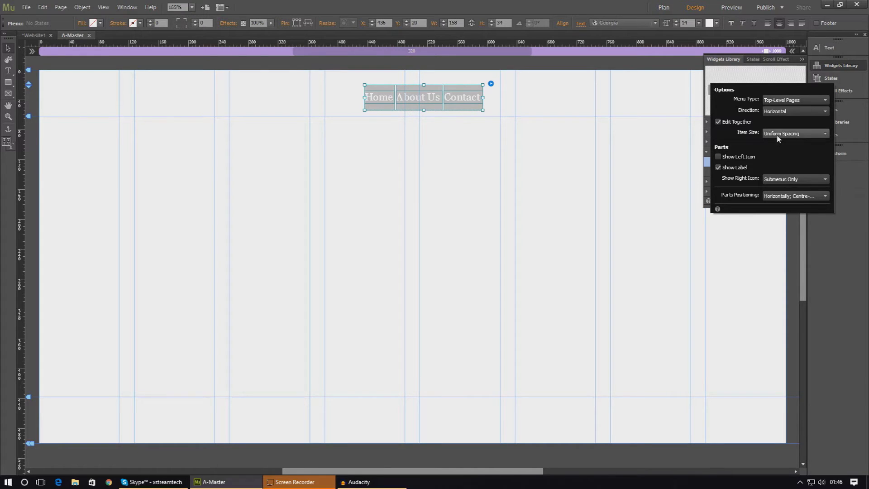
{"action": "left_click", "coordinate": [784, 154]}
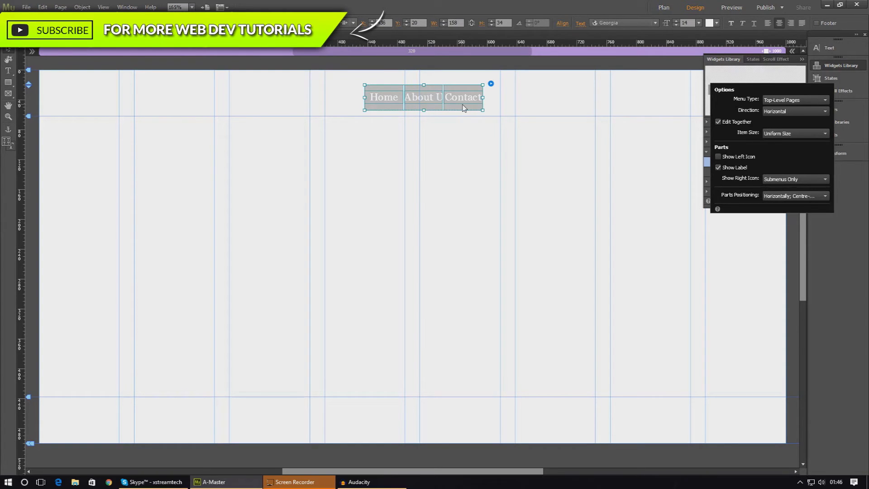
{"action": "left_click", "coordinate": [790, 133]}
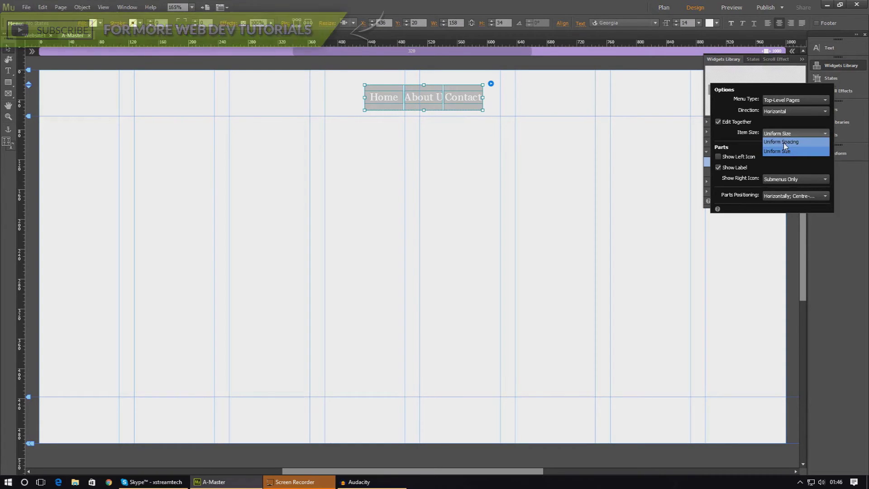
{"action": "left_click", "coordinate": [783, 142]}
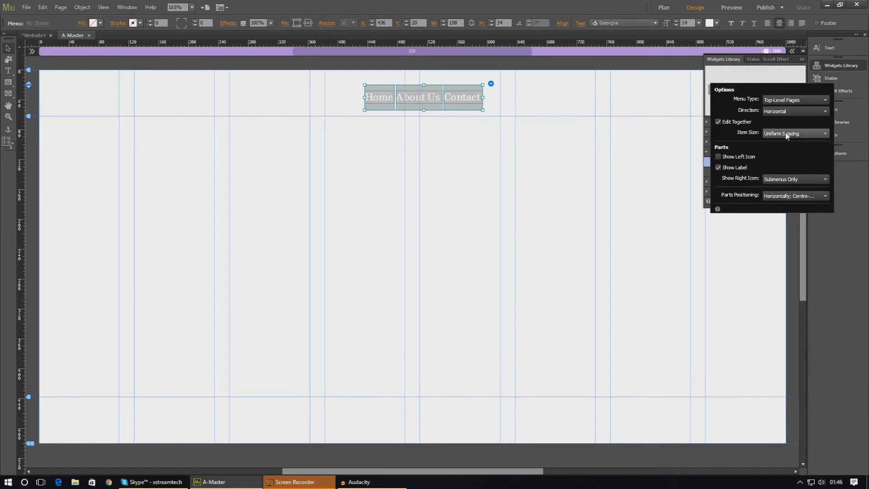
{"action": "left_click", "coordinate": [483, 97]}
{"action": "left_click_drag", "start_coordinate": [483, 98], "coordinate": [579, 131]}
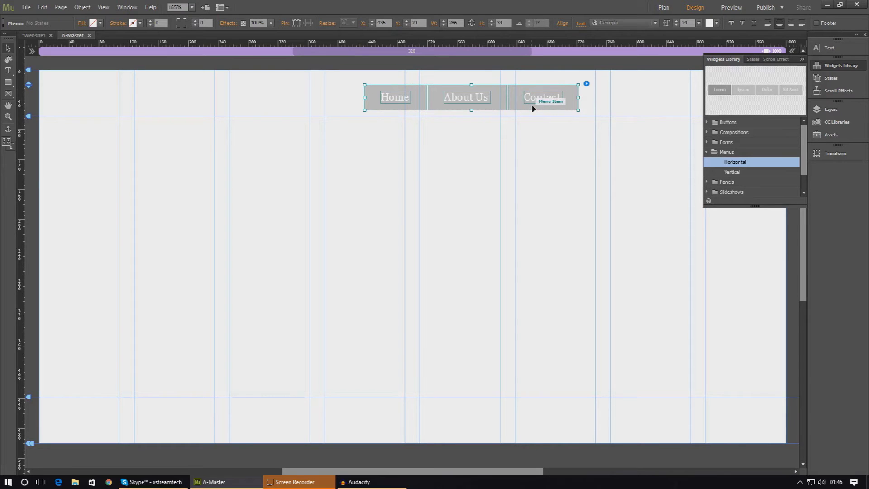
In the menu Options, try Show Left Icon and leave it switched off
{"action": "left_click", "coordinate": [586, 84]}
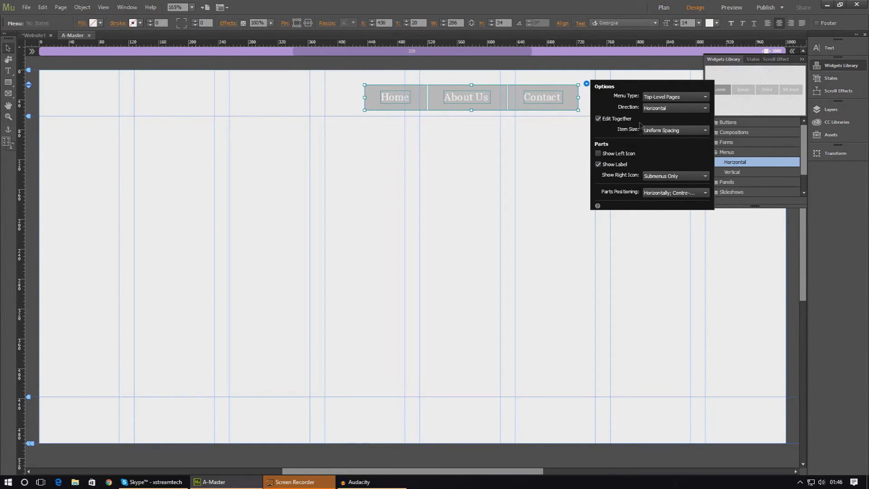
{"action": "left_click", "coordinate": [598, 154]}
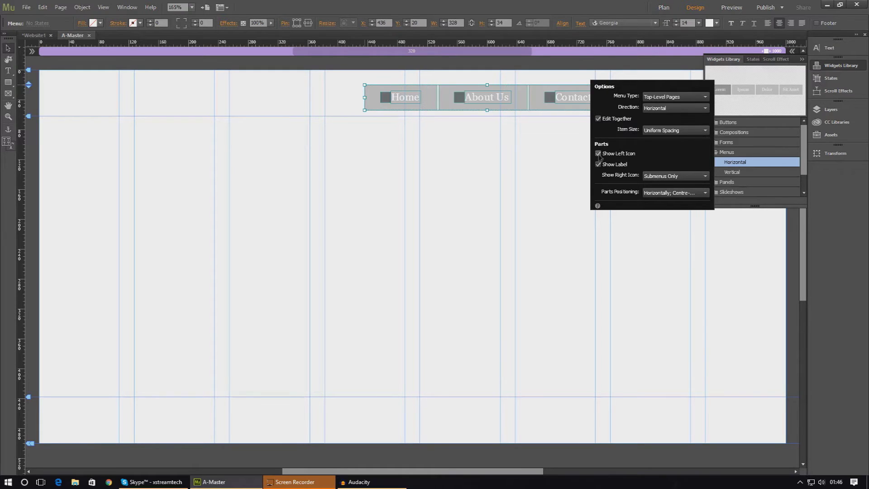
{"action": "left_click", "coordinate": [598, 154]}
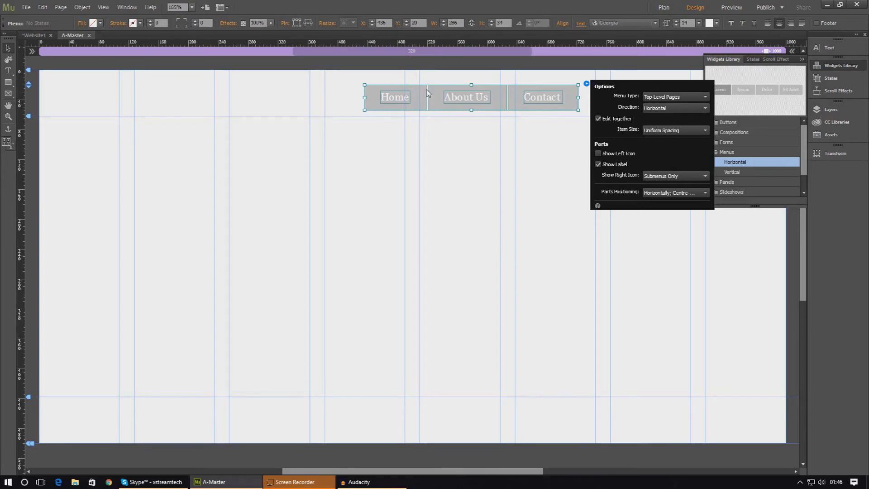
{"action": "left_click", "coordinate": [598, 154]}
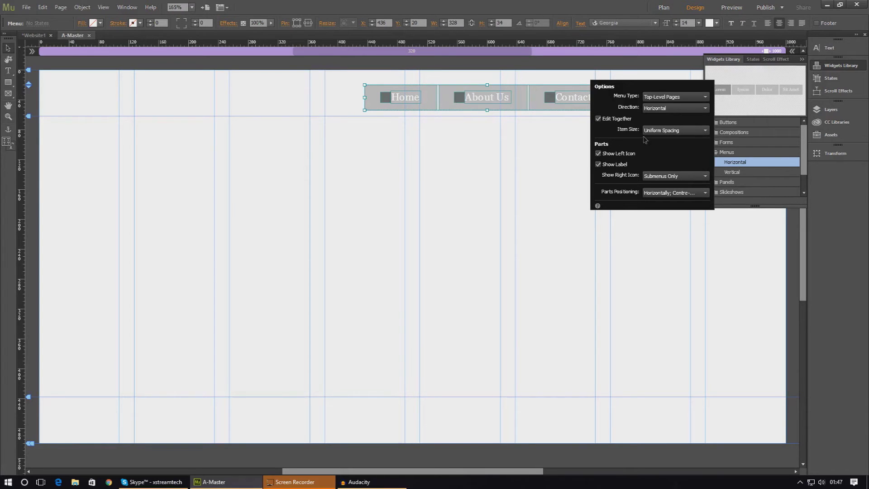
{"action": "left_click", "coordinate": [598, 154]}
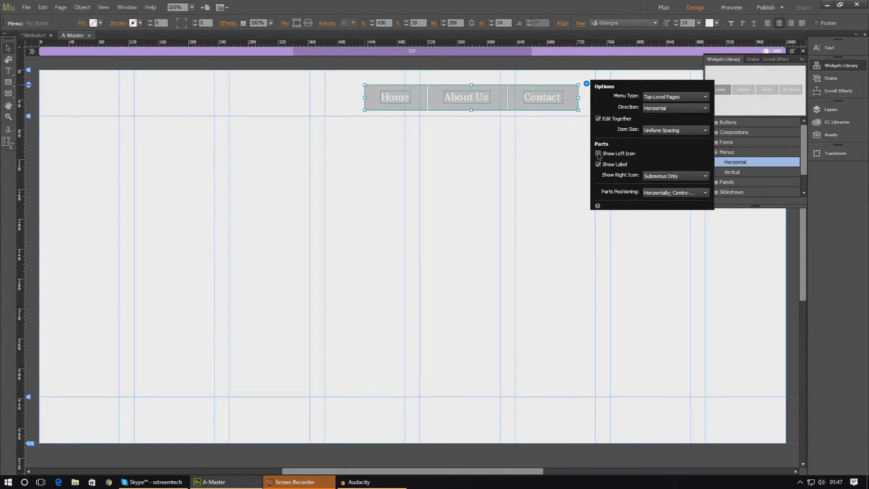
{"action": "left_click", "coordinate": [598, 154]}
{"action": "left_click", "coordinate": [598, 154]}
{"action": "left_click", "coordinate": [599, 154]}
Uncheck Show Label so the menu becomes three blank 132 px buttons
{"action": "left_click", "coordinate": [599, 166]}
{"action": "left_click", "coordinate": [601, 166]}
{"action": "left_click", "coordinate": [599, 165]}
{"action": "left_click", "coordinate": [599, 165]}
{"action": "left_click", "coordinate": [599, 165]}
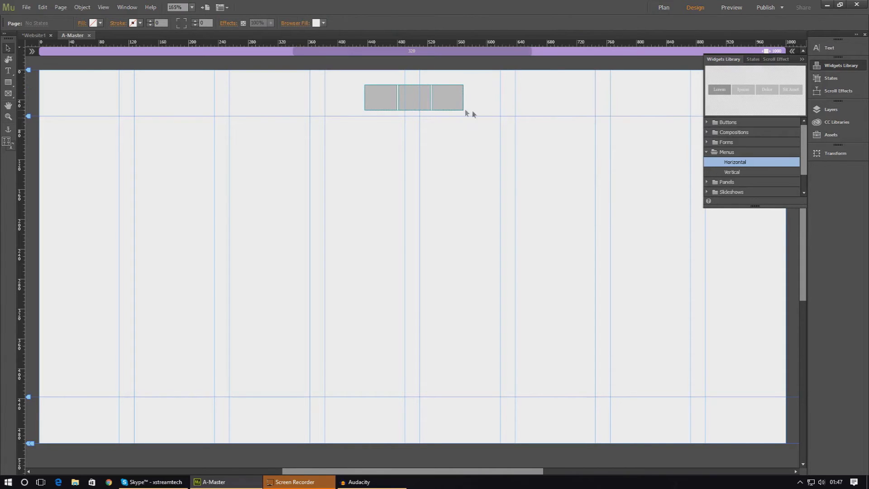
Turn the menu labels back on and set Show Right Icon to Off
{"action": "left_click", "coordinate": [471, 85]}
{"action": "left_click", "coordinate": [497, 165]}
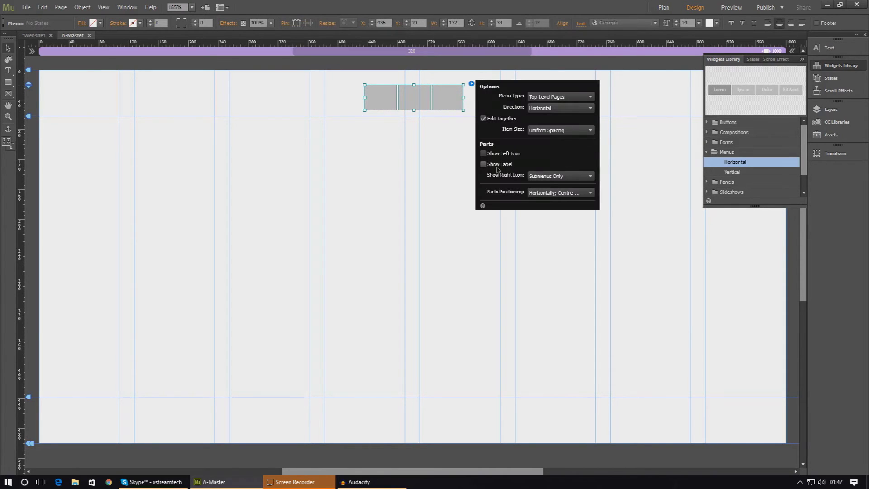
{"action": "left_click", "coordinate": [557, 183]}
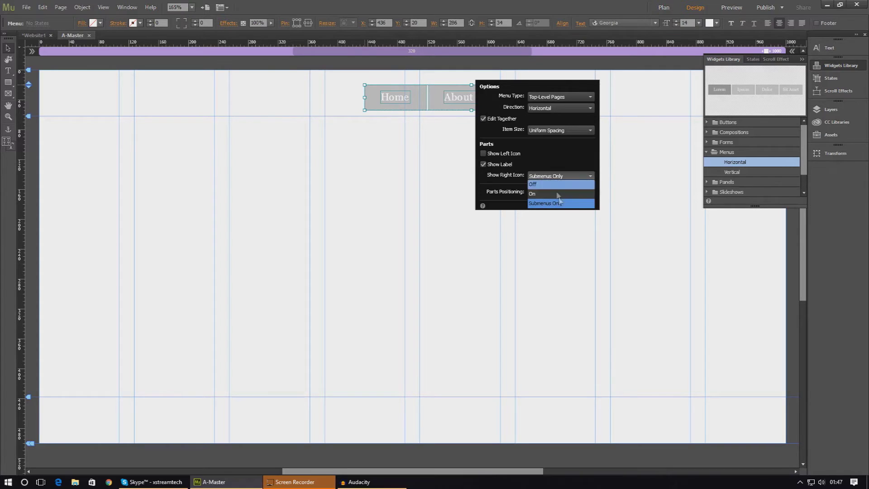
{"action": "left_click", "coordinate": [553, 179]}
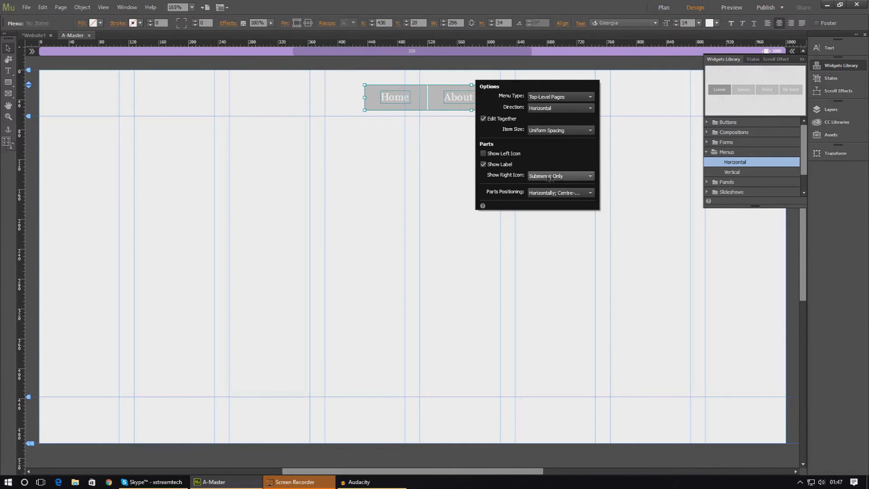
{"action": "left_click", "coordinate": [550, 177]}
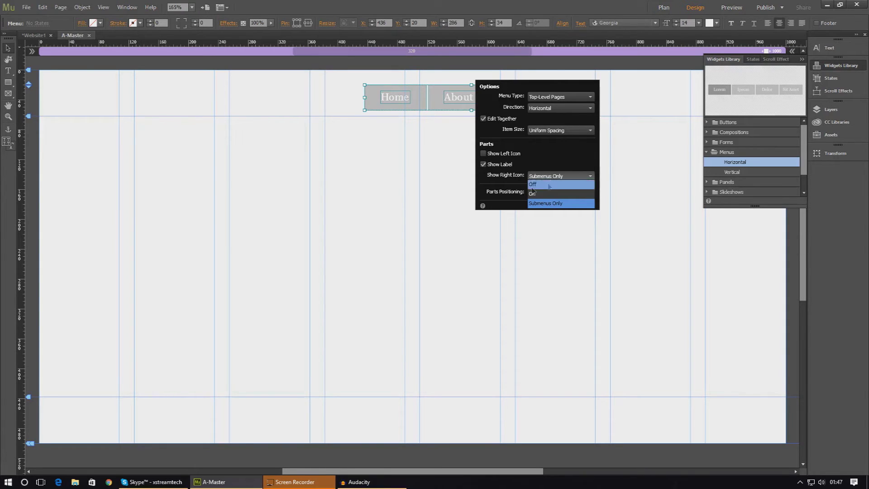
{"action": "left_click", "coordinate": [500, 182]}
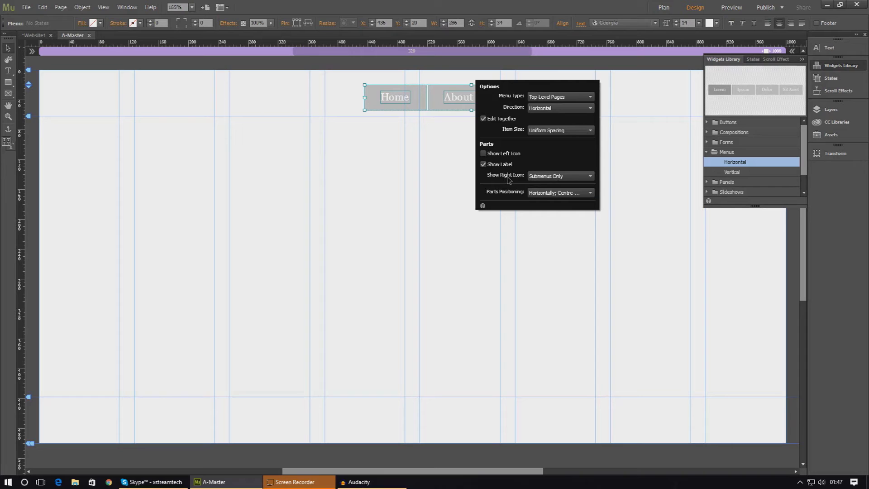
{"action": "left_click", "coordinate": [557, 176]}
{"action": "left_click", "coordinate": [562, 174]}
{"action": "left_click", "coordinate": [545, 176]}
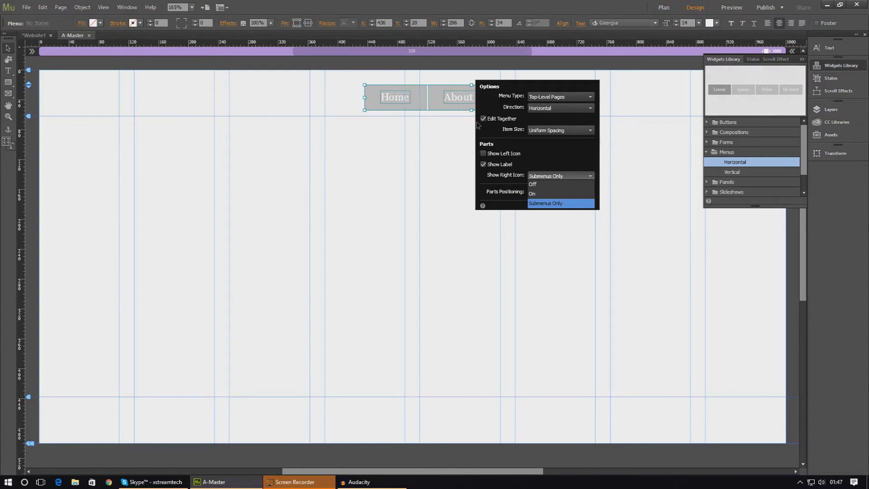
{"action": "left_click", "coordinate": [546, 186]}
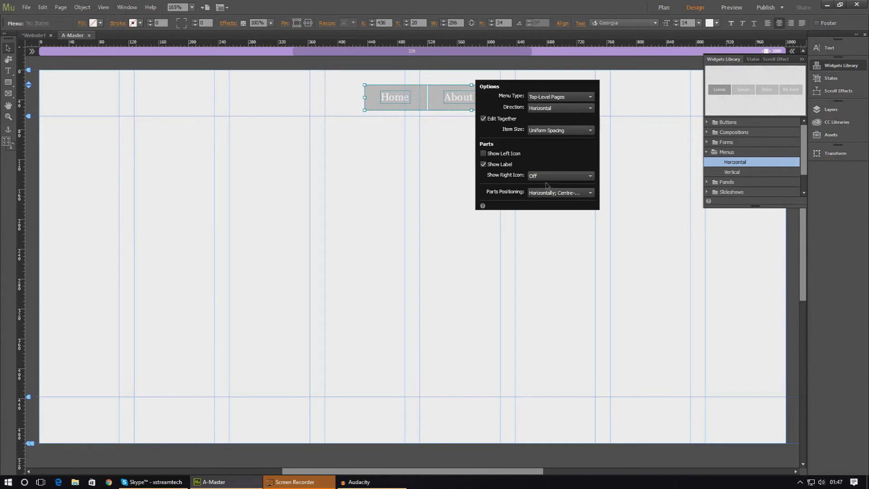
{"action": "left_click", "coordinate": [555, 172]}
{"action": "left_click", "coordinate": [553, 175]}
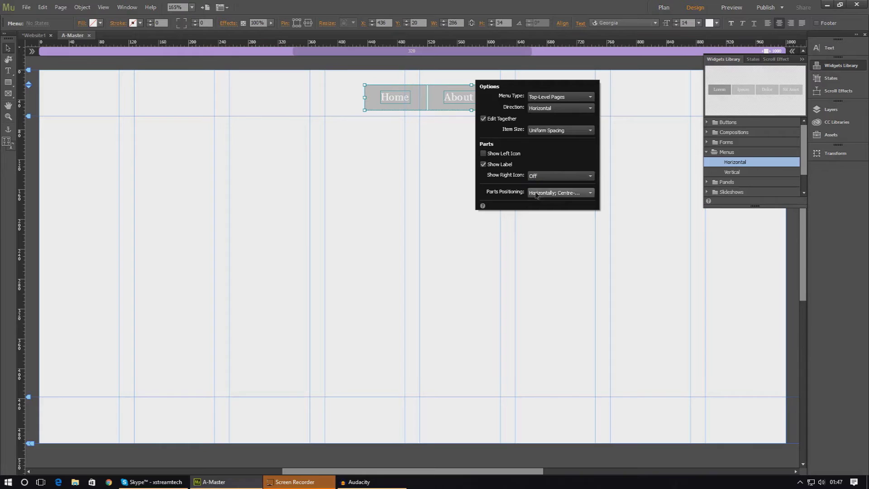
{"action": "left_click", "coordinate": [542, 194]}
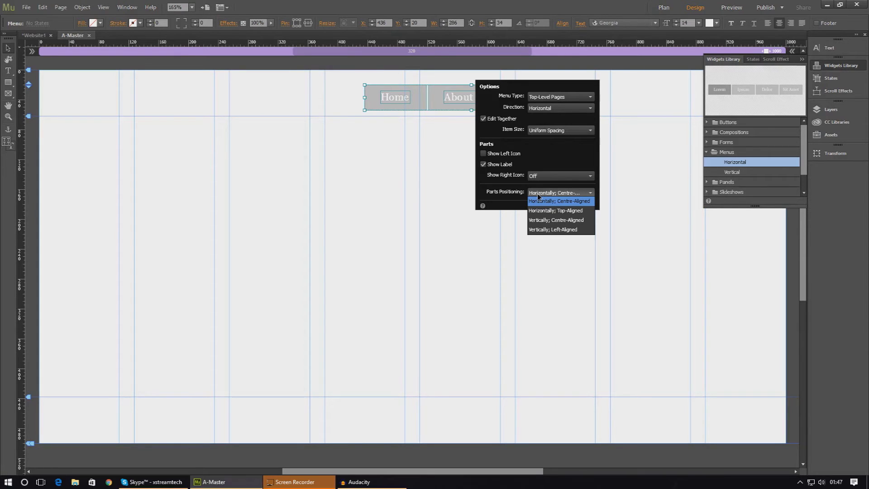
{"action": "left_click", "coordinate": [557, 220]}
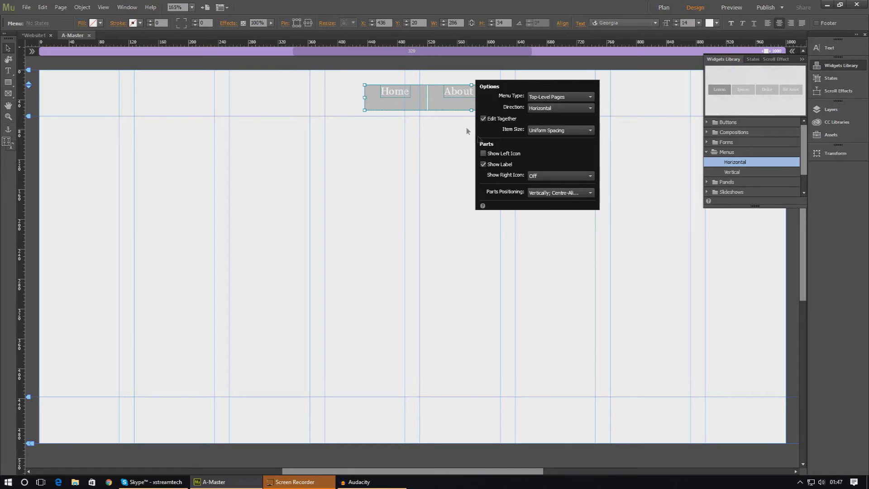
{"action": "left_click", "coordinate": [544, 193]}
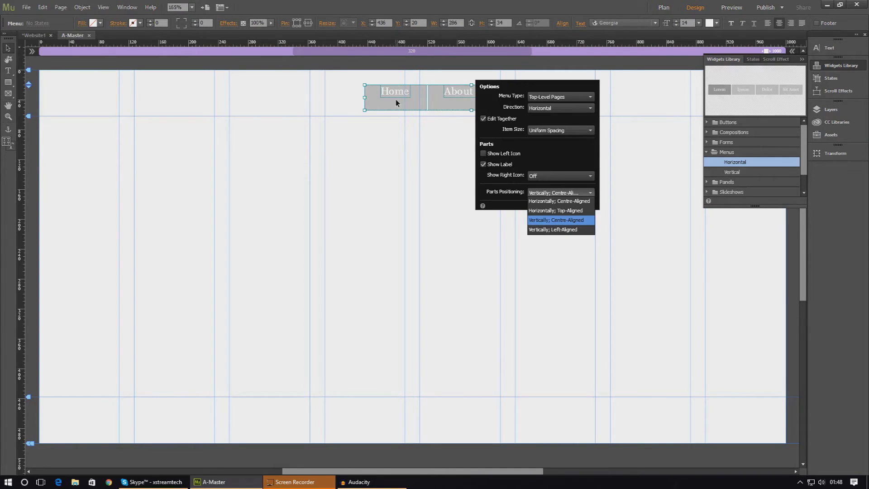
{"action": "left_click", "coordinate": [565, 230]}
{"action": "left_click", "coordinate": [560, 192]}
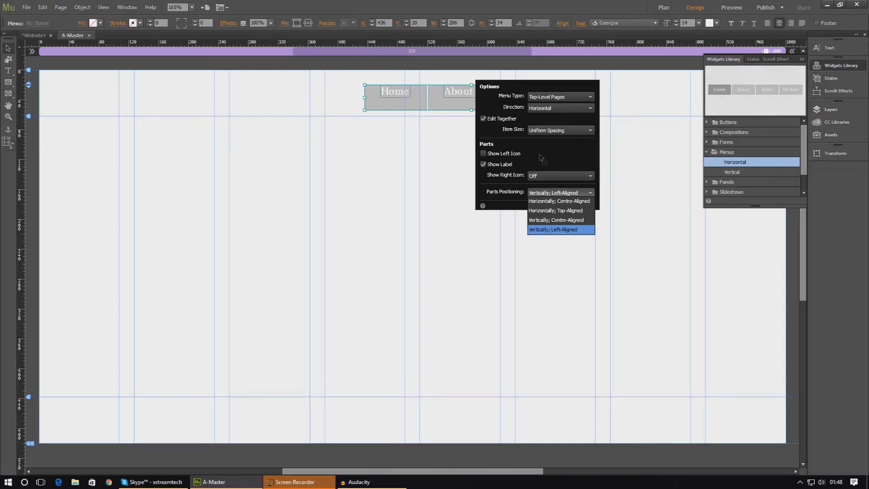
{"action": "left_click", "coordinate": [554, 210]}
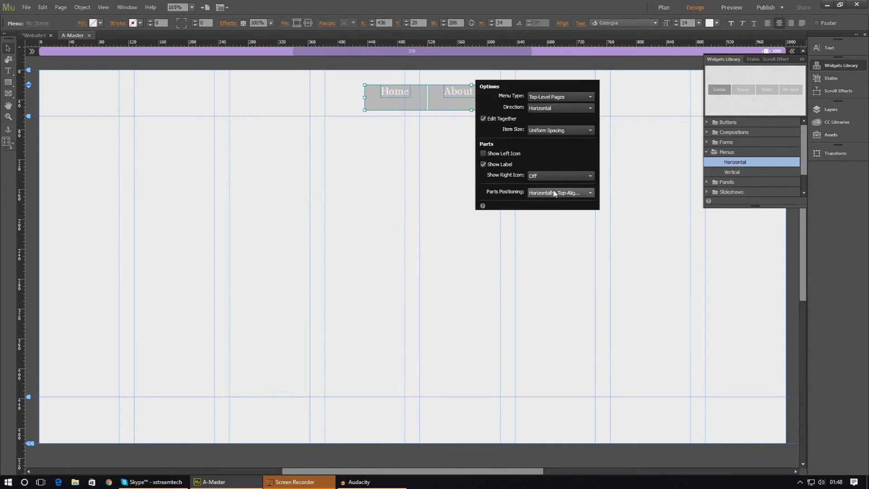
{"action": "left_click", "coordinate": [555, 192]}
{"action": "left_click", "coordinate": [552, 205]}
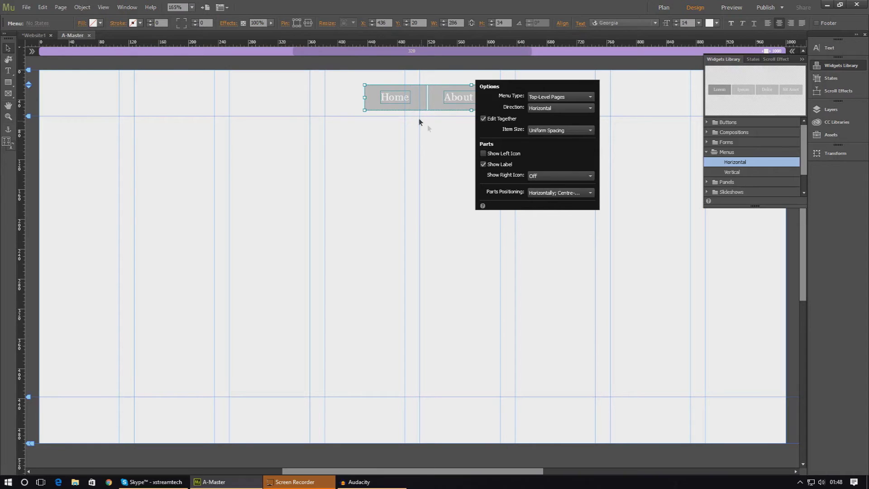
{"action": "left_click", "coordinate": [547, 193]}
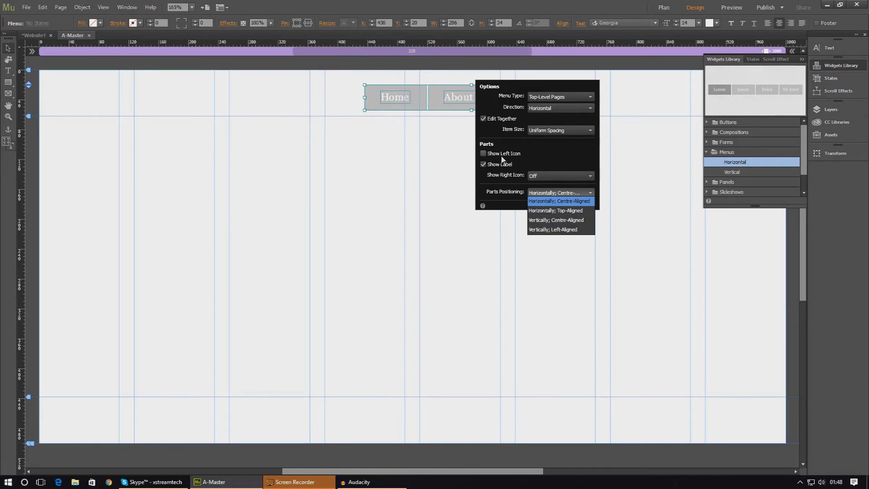
{"action": "left_click", "coordinate": [421, 103]}
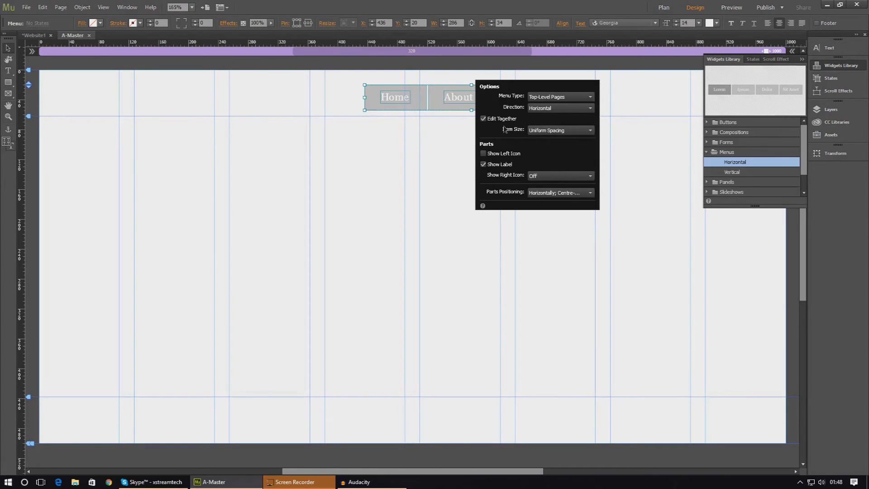
{"action": "left_click", "coordinate": [389, 142]}
{"action": "left_click", "coordinate": [510, 103]}
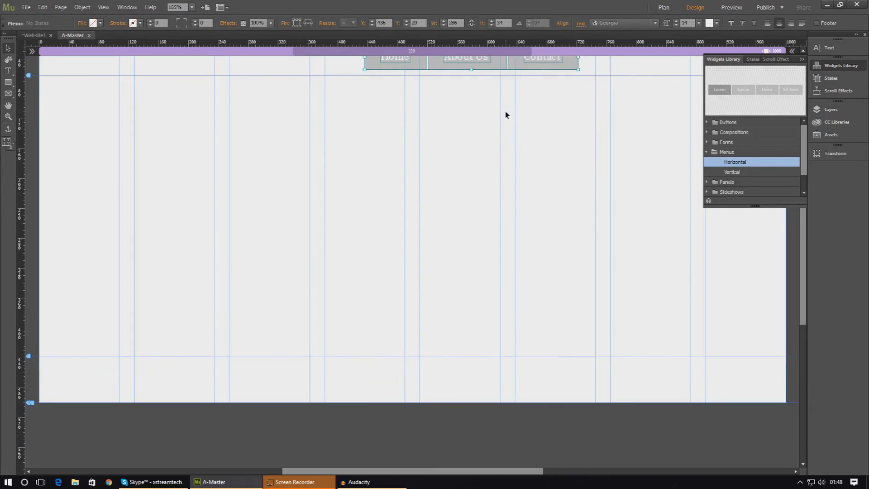
Resize the Home / About Us / Contact menu to 338 × 33 px and reselect it
{"action": "left_click_drag", "start_coordinate": [577, 113], "coordinate": [621, 109]}
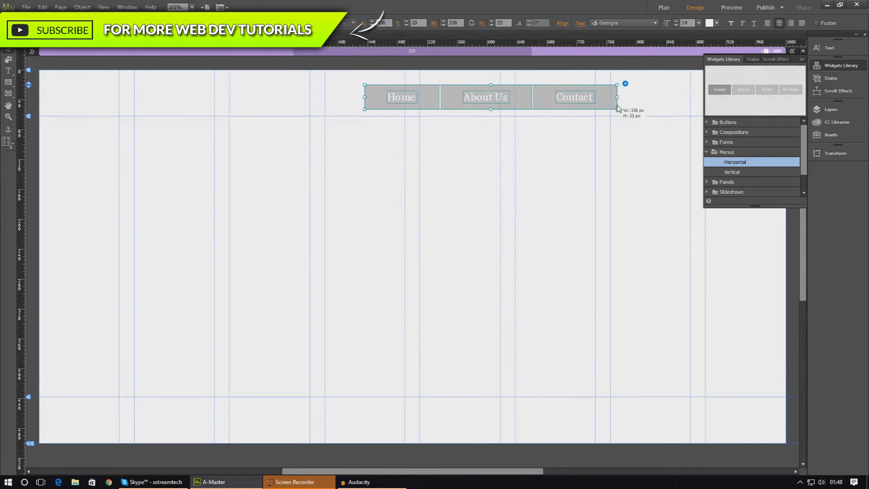
{"action": "left_click", "coordinate": [490, 126]}
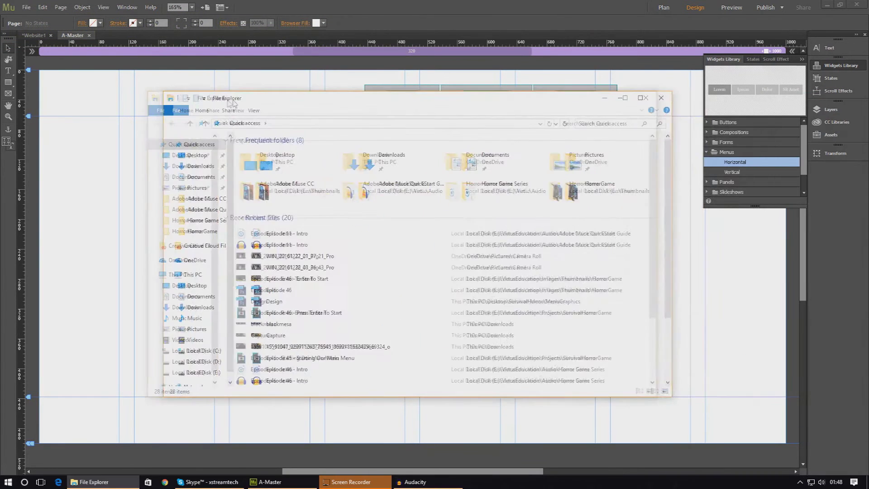
{"action": "double_click", "coordinate": [238, 151]}
{"action": "left_click_drag", "start_coordinate": [362, 92], "coordinate": [56, 98]}
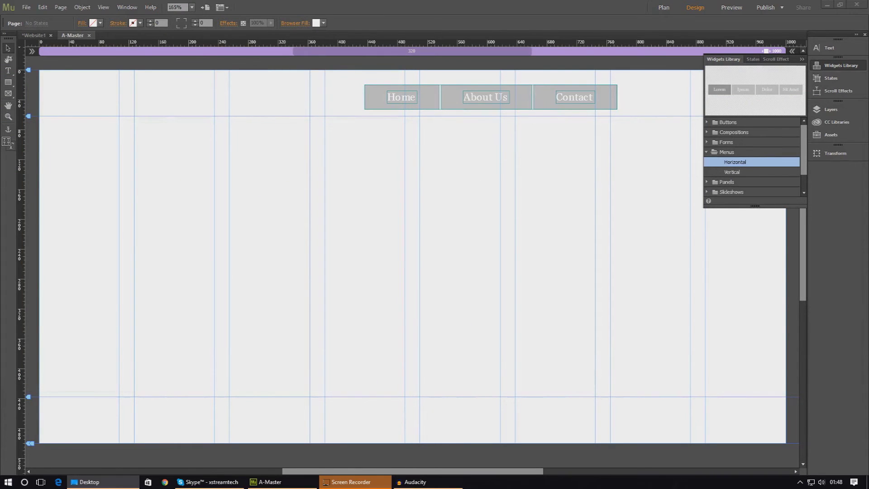
{"action": "left_click", "coordinate": [430, 94]}
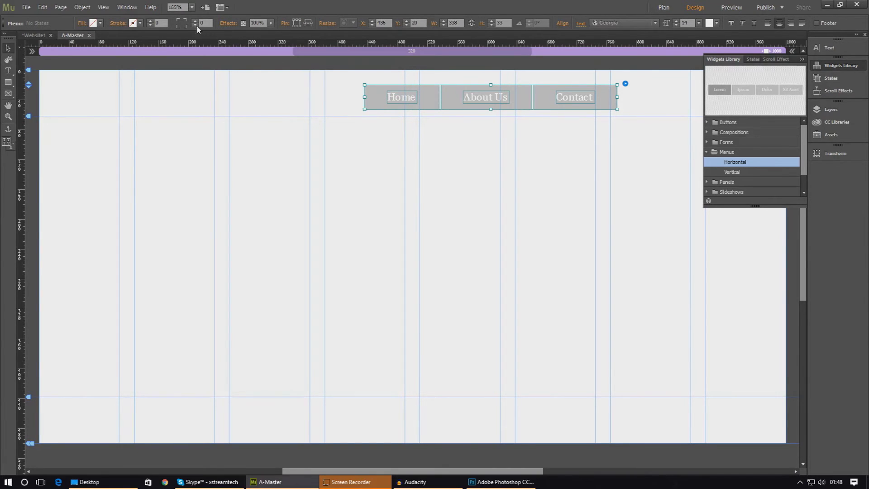
Select the Home menu item and give the menu items a bright green fill
{"action": "left_click", "coordinate": [390, 97]}
{"action": "key", "text": "Escape"}
{"action": "left_click", "coordinate": [371, 106]}
{"action": "left_click", "coordinate": [394, 155]}
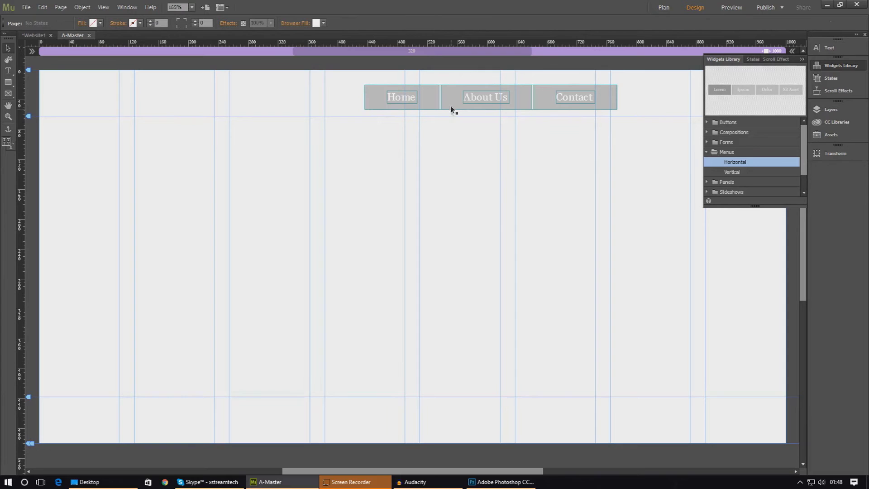
{"action": "left_click", "coordinate": [451, 107]}
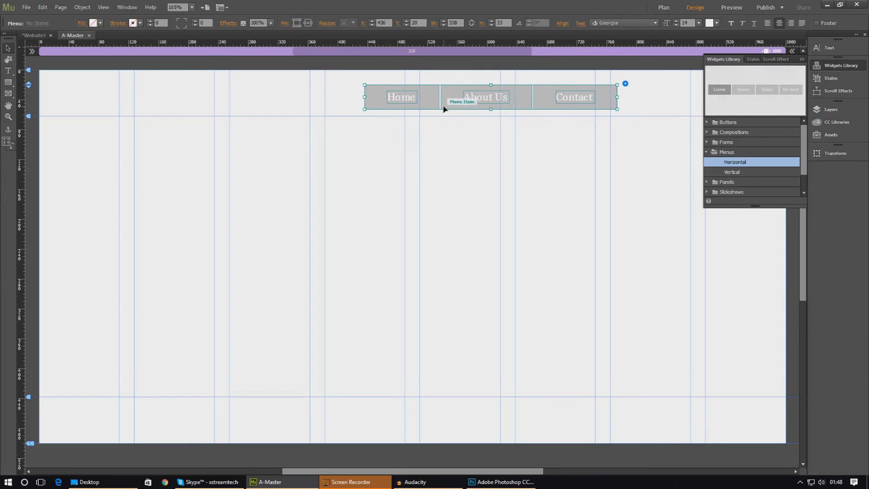
{"action": "left_click", "coordinate": [465, 96]}
{"action": "left_click", "coordinate": [431, 108]}
{"action": "left_click", "coordinate": [100, 24]}
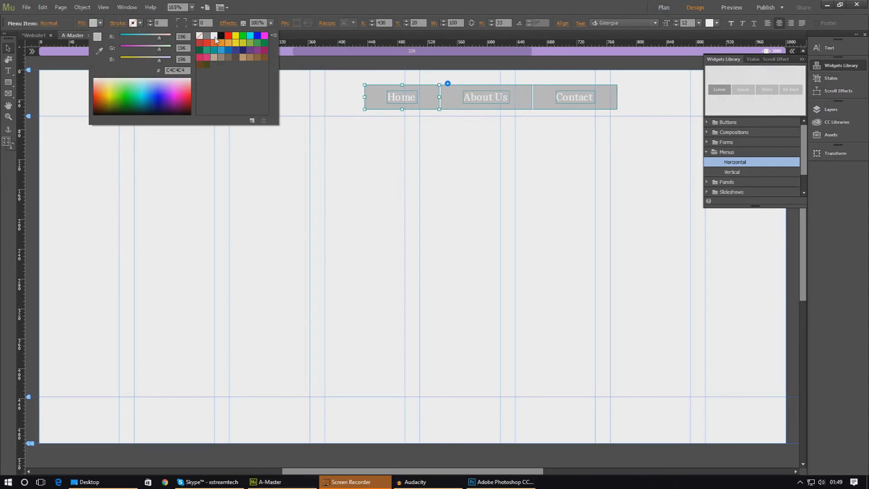
{"action": "left_click", "coordinate": [130, 91]}
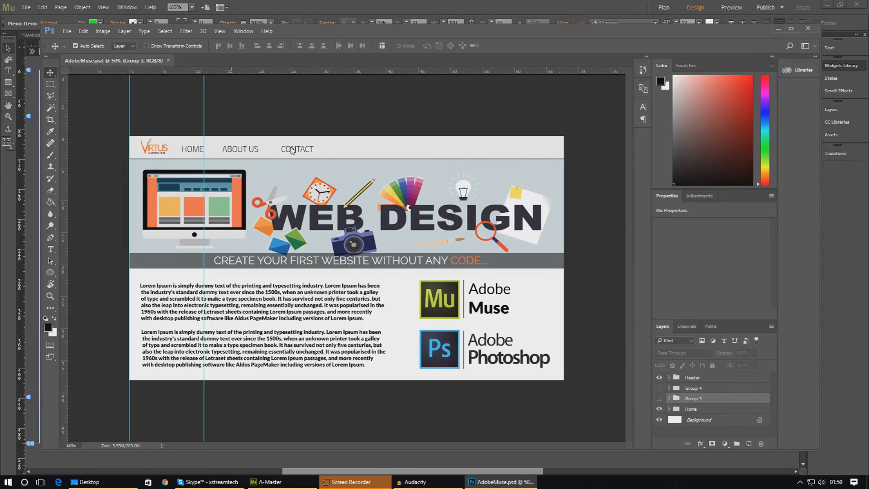
Minimize Photoshop after viewing the mockup header to return to Muse
{"action": "left_click", "coordinate": [778, 29]}
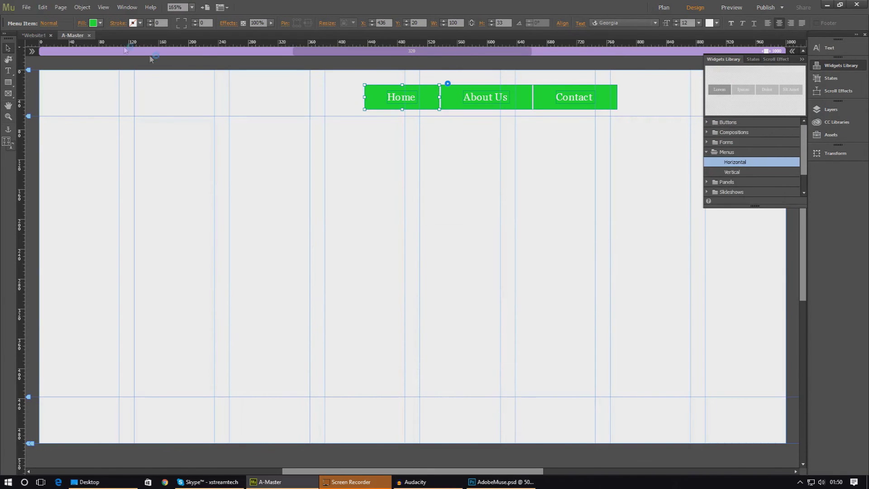
Set the Home, About Us and Contact menu items' fill to white #FFFFFF
{"action": "left_click", "coordinate": [100, 23]}
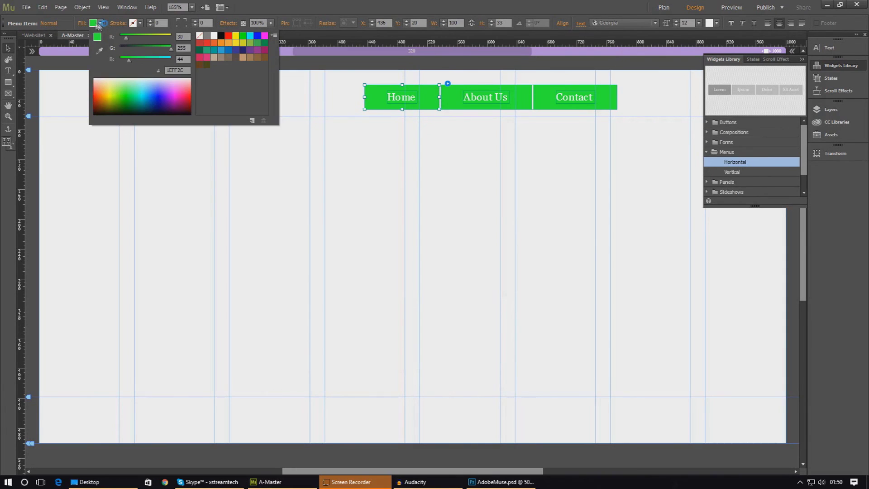
{"action": "left_click", "coordinate": [87, 24]}
{"action": "left_click", "coordinate": [83, 25]}
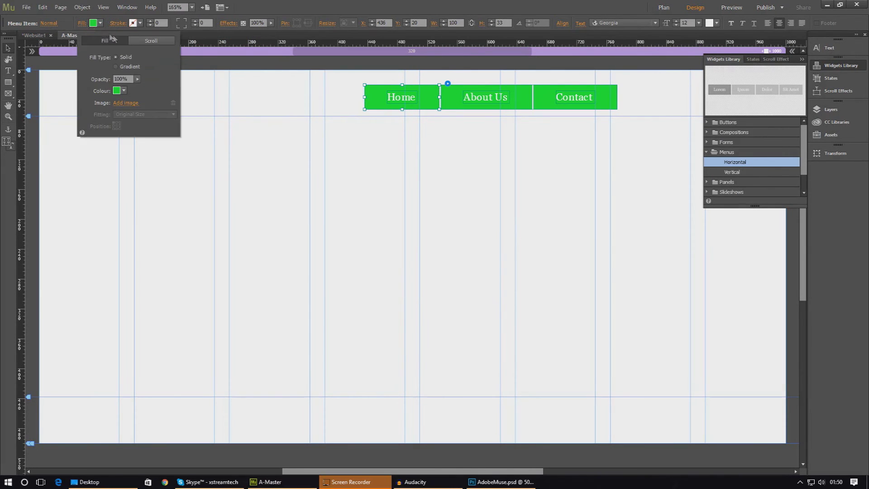
{"action": "left_click", "coordinate": [101, 24]}
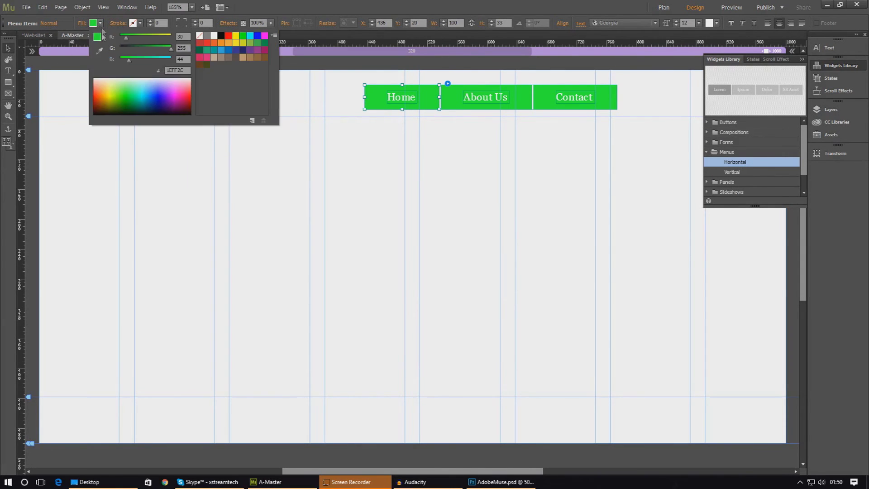
{"action": "left_click", "coordinate": [95, 77]}
{"action": "left_click_drag", "start_coordinate": [98, 78], "coordinate": [115, 78]}
{"action": "left_click", "coordinate": [119, 78]}
{"action": "type", "text": "000"}
{"action": "type", "text": "ffffff"}
{"action": "key", "text": "Return"}
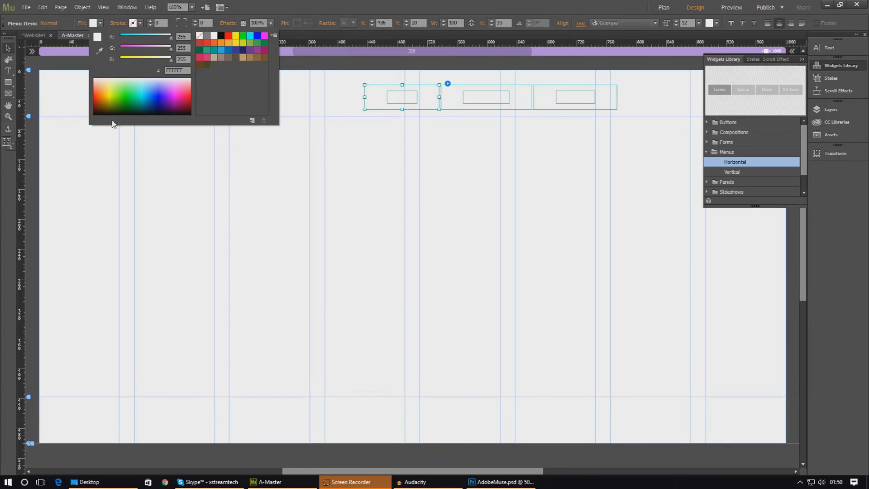
{"action": "left_click", "coordinate": [391, 105]}
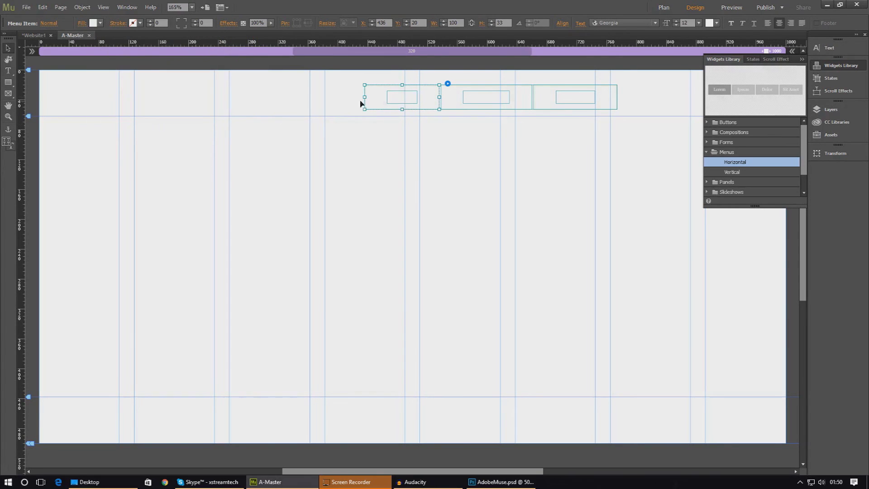
Make the menu labels near-black 180000, shift the menu left in the header, and preview the page
{"action": "left_click", "coordinate": [709, 23]}
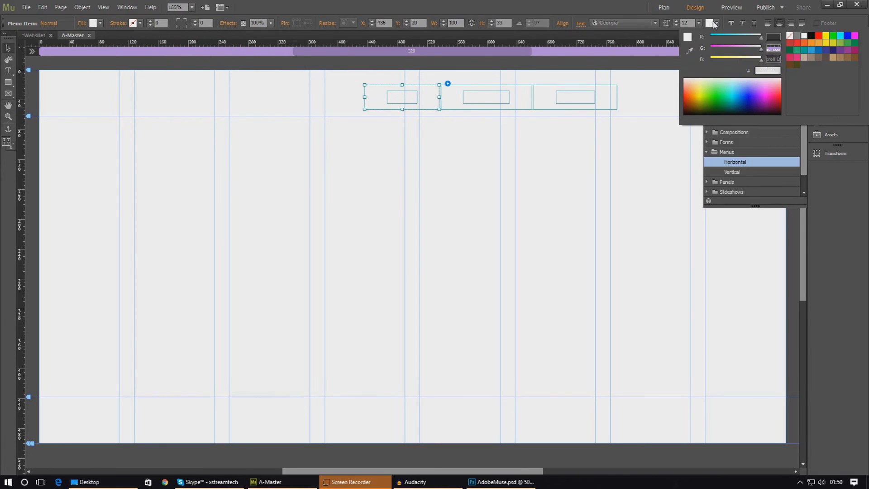
{"action": "left_click", "coordinate": [686, 110]}
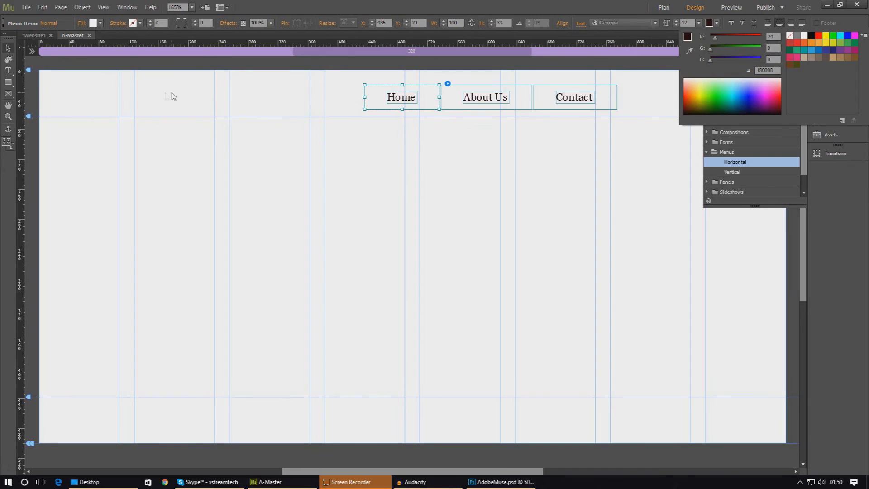
{"action": "left_click", "coordinate": [487, 110]}
{"action": "left_click_drag", "start_coordinate": [488, 110], "coordinate": [313, 107]}
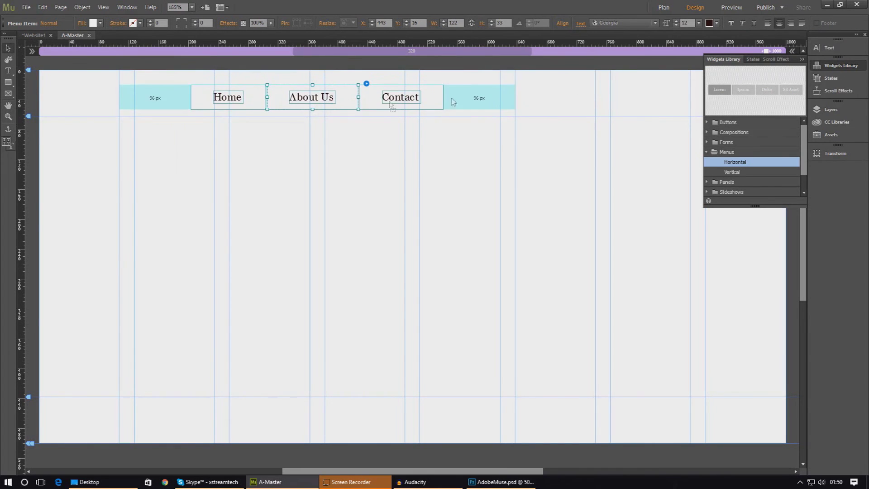
{"action": "left_click", "coordinate": [732, 8]}
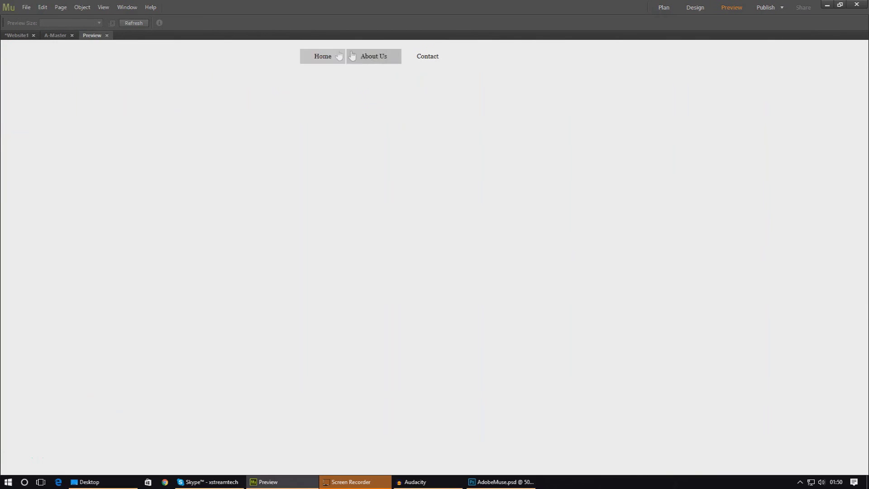
Click through Home, About Us and Contact in the preview, finishing back on Home
{"action": "left_click", "coordinate": [325, 54]}
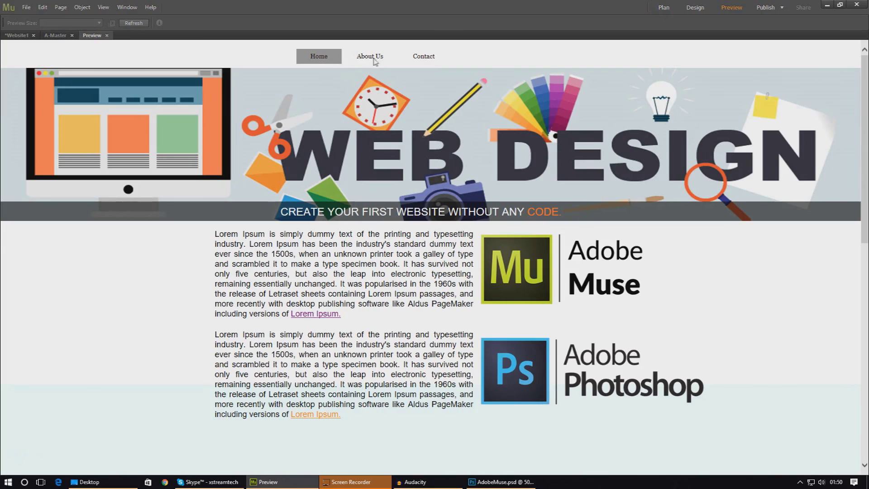
{"action": "left_click", "coordinate": [372, 57]}
{"action": "left_click", "coordinate": [421, 63]}
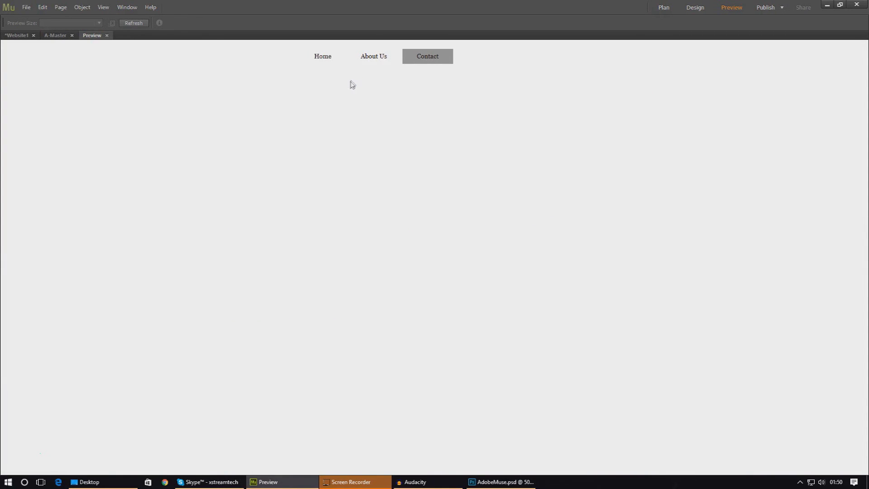
{"action": "left_click", "coordinate": [315, 56]}
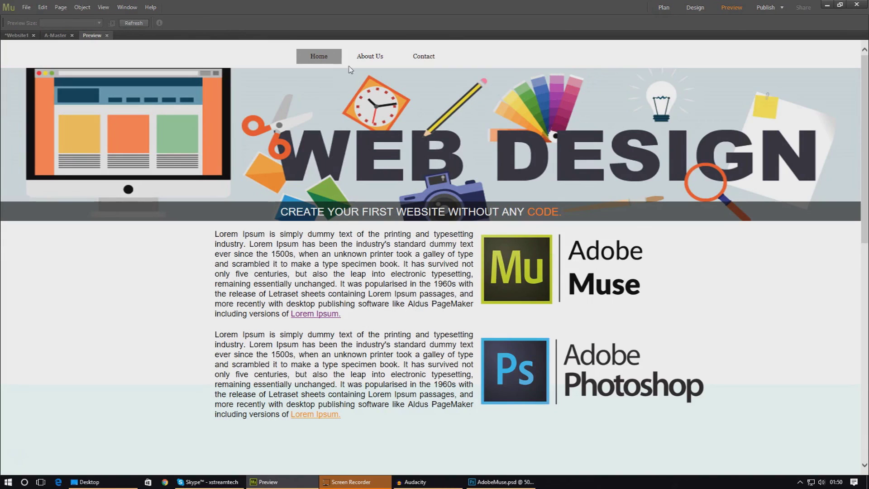